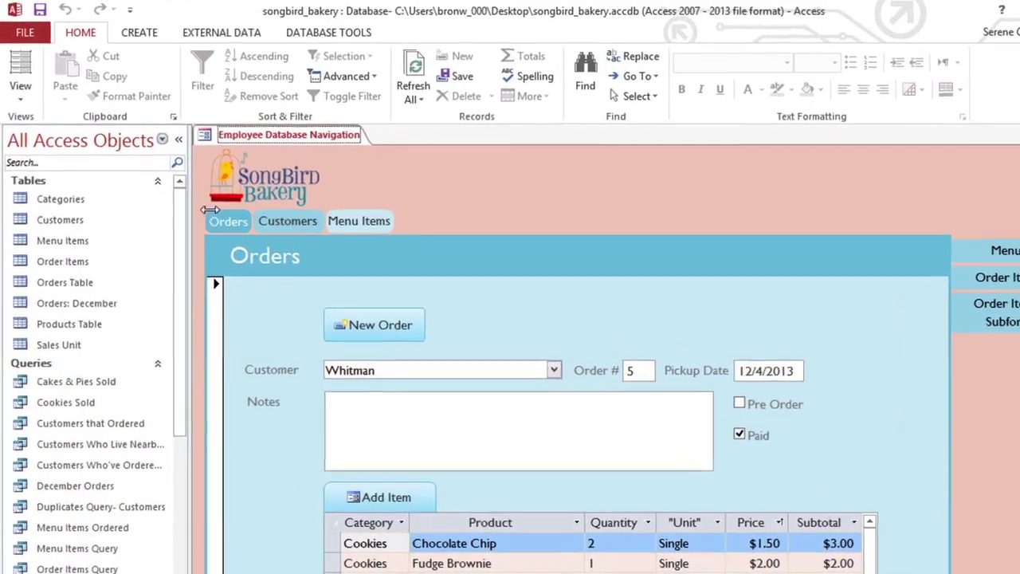
Step: Create a form from the Customers table and save it as Customers Form
{"action": "left_click", "coordinate": [122, 230]}
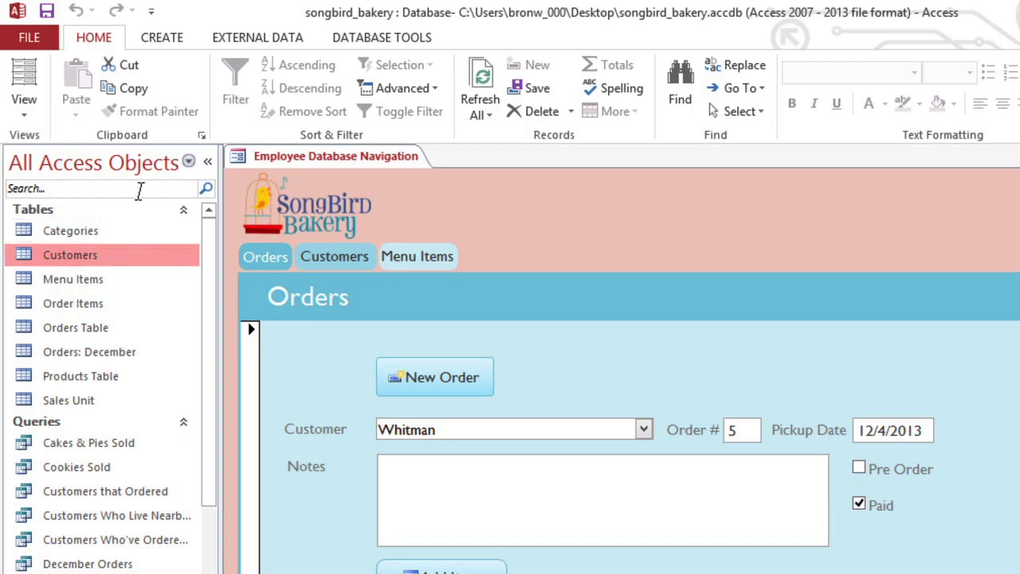
{"action": "left_click", "coordinate": [164, 42]}
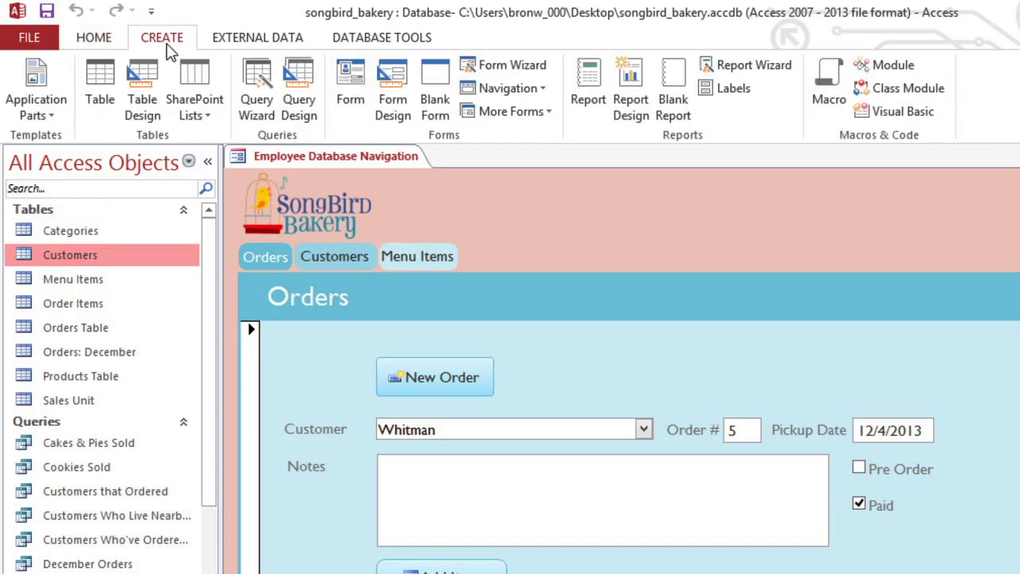
{"action": "left_click", "coordinate": [350, 83]}
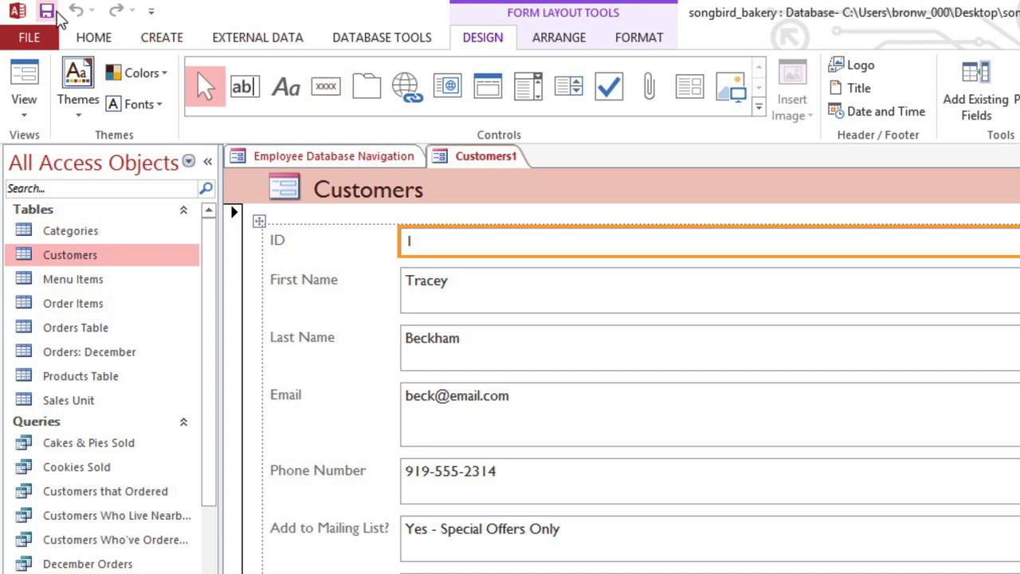
{"action": "left_click", "coordinate": [51, 11]}
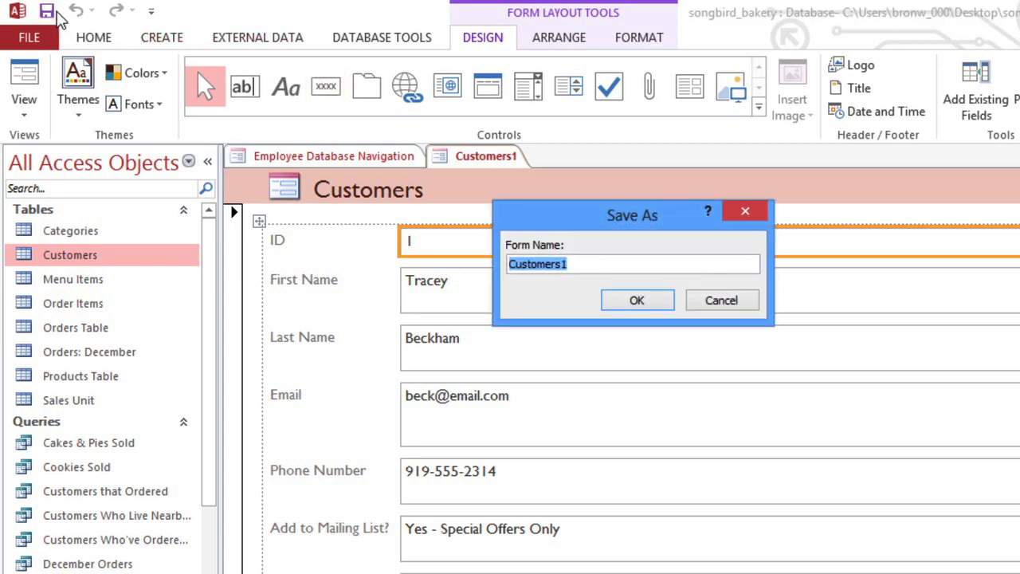
{"action": "type", "text": "Customers For"}
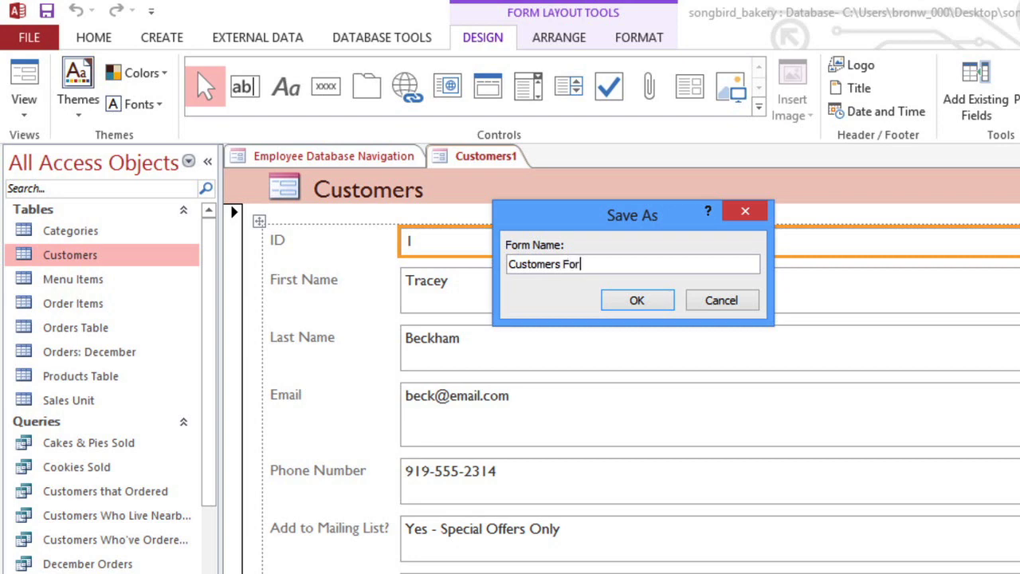
{"action": "type", "text": "m"}
{"action": "left_click", "coordinate": [637, 300]}
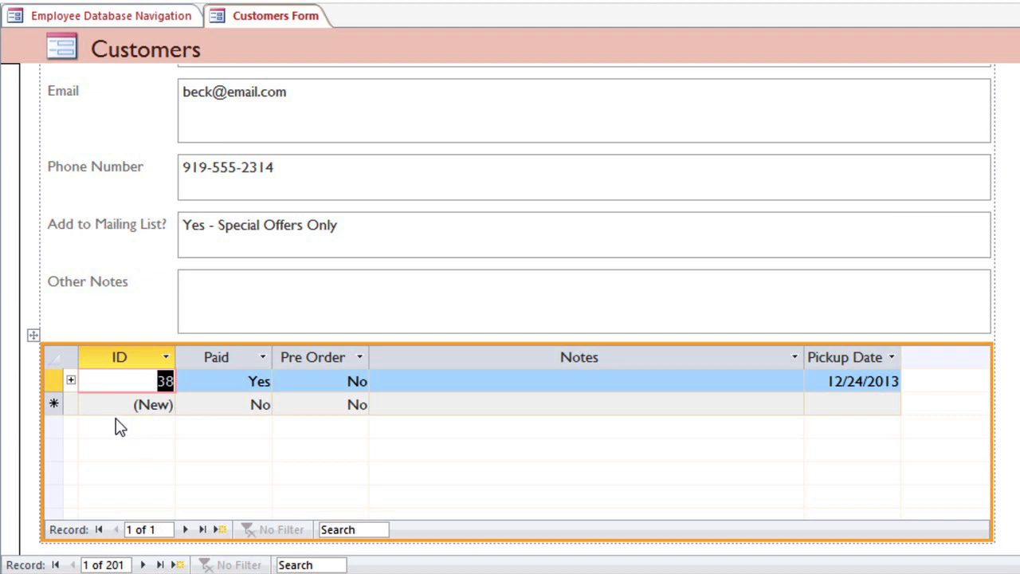
Step: Delete the orders subform beneath the Other Notes field from the form
{"action": "left_click", "coordinate": [34, 337]}
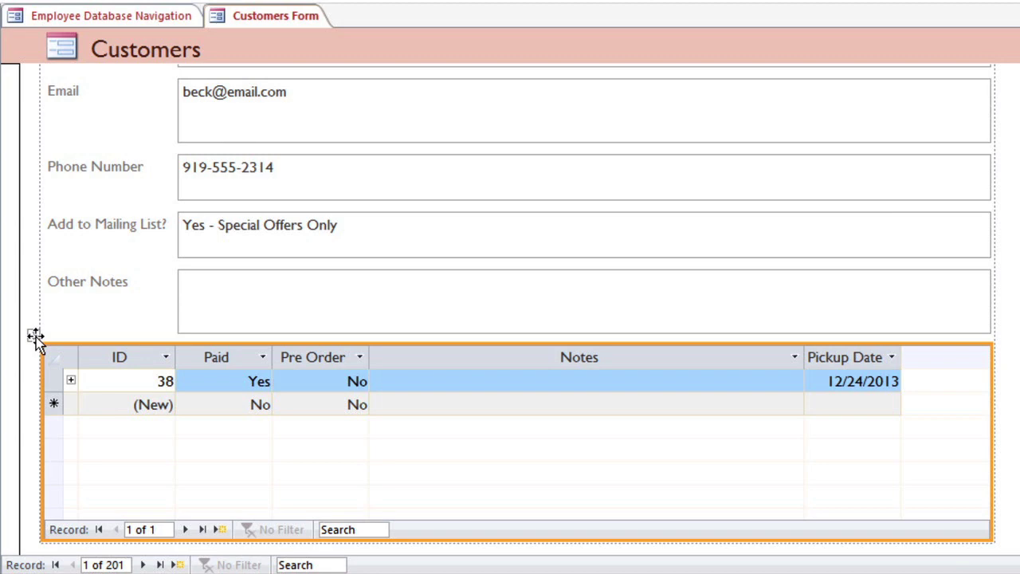
{"action": "key", "text": "Delete"}
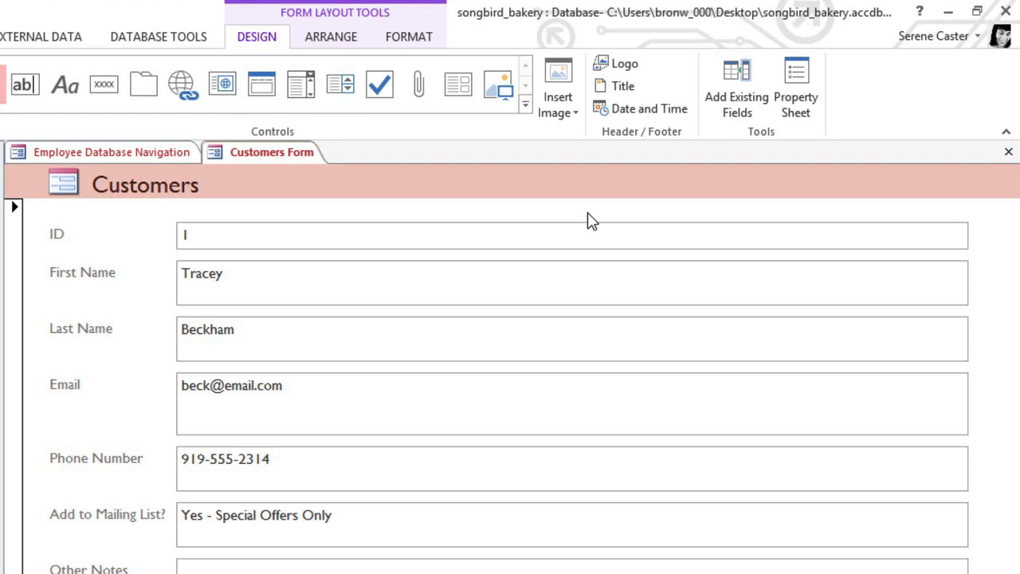
Step: Examine which existing fields from all tables, including the related Orders Table, can be added to the form, then close the list
{"action": "left_click", "coordinate": [728, 120]}
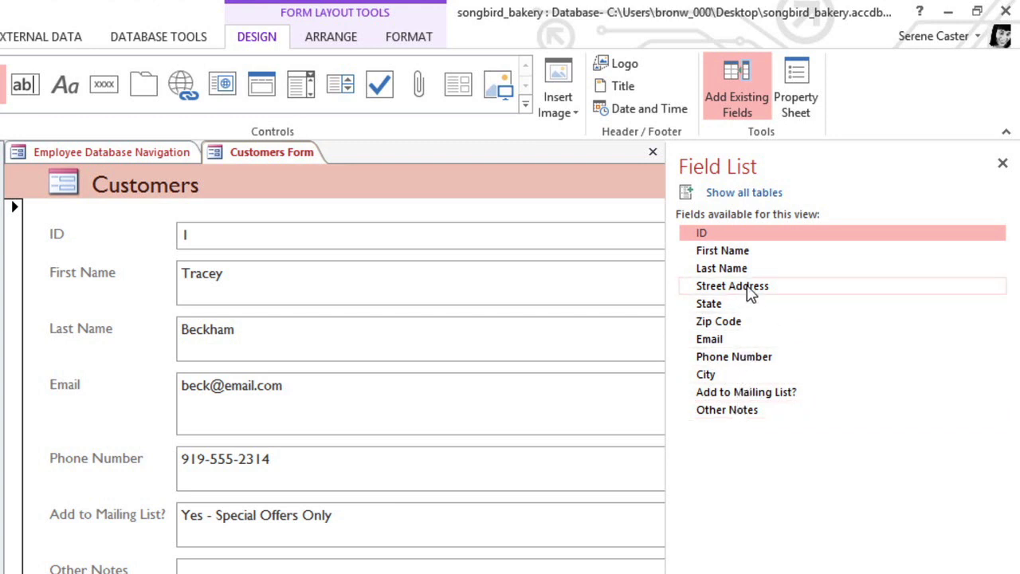
{"action": "left_click", "coordinate": [753, 204]}
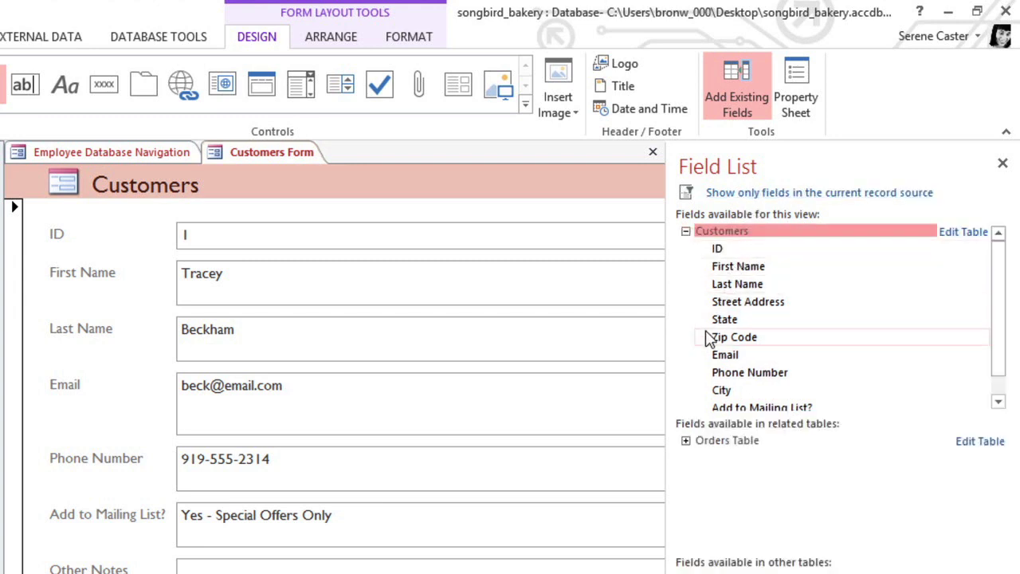
{"action": "left_click", "coordinate": [686, 440]}
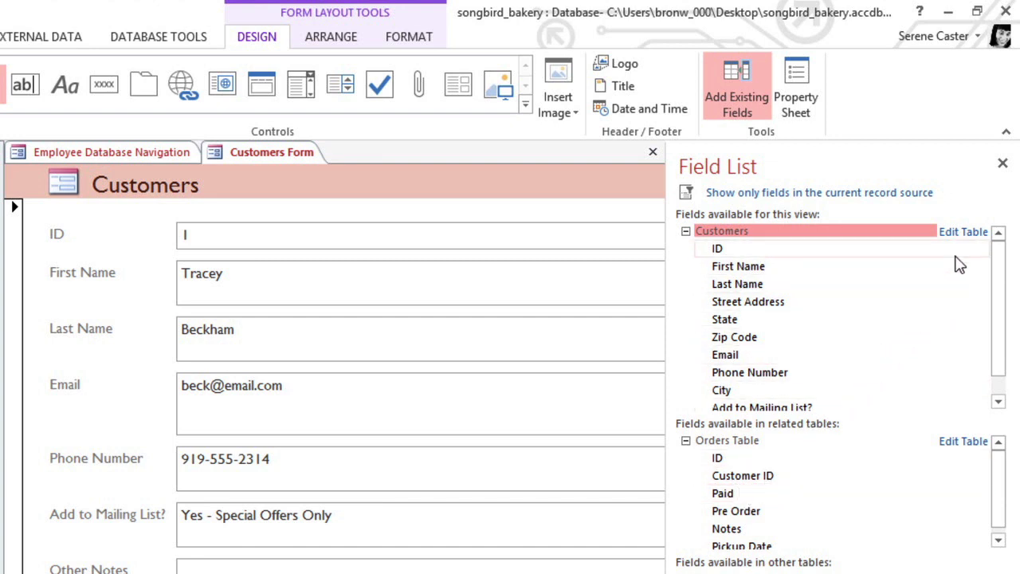
{"action": "left_click", "coordinate": [1003, 164]}
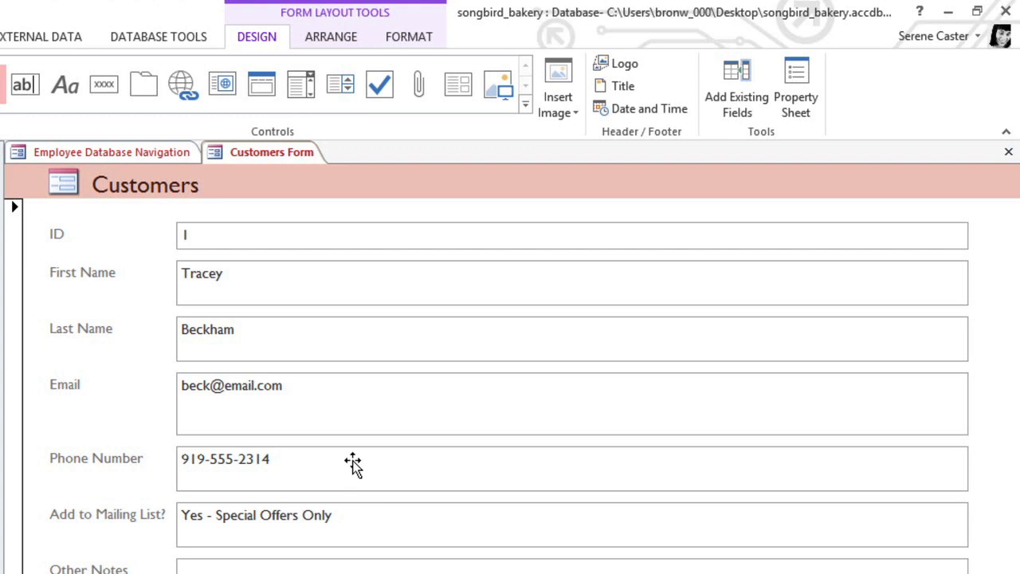
Step: Insert a combo box between Phone Number and Add to Mailing List? that uses manually entered values
{"action": "left_click", "coordinate": [313, 105]}
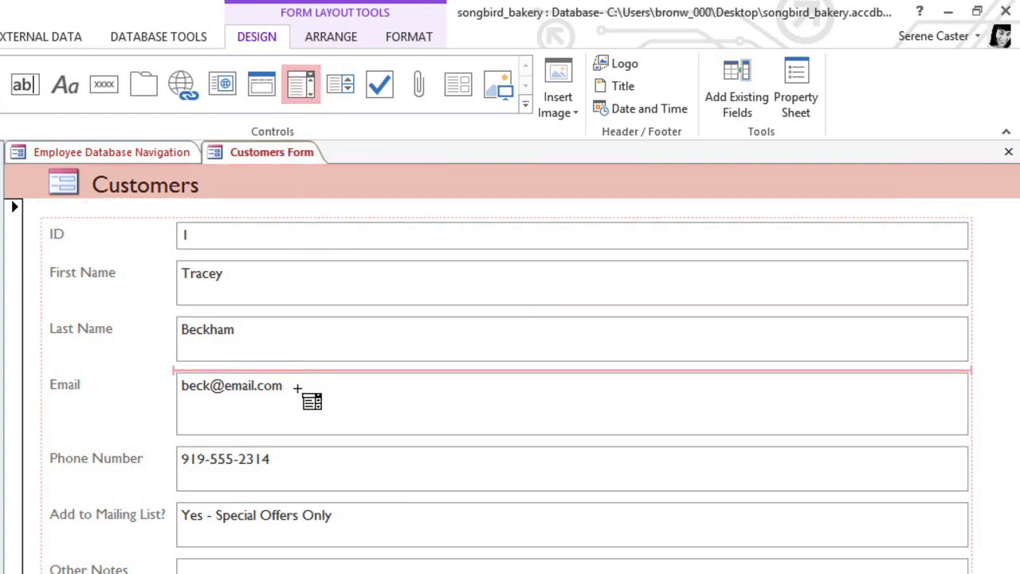
{"action": "left_click", "coordinate": [290, 497]}
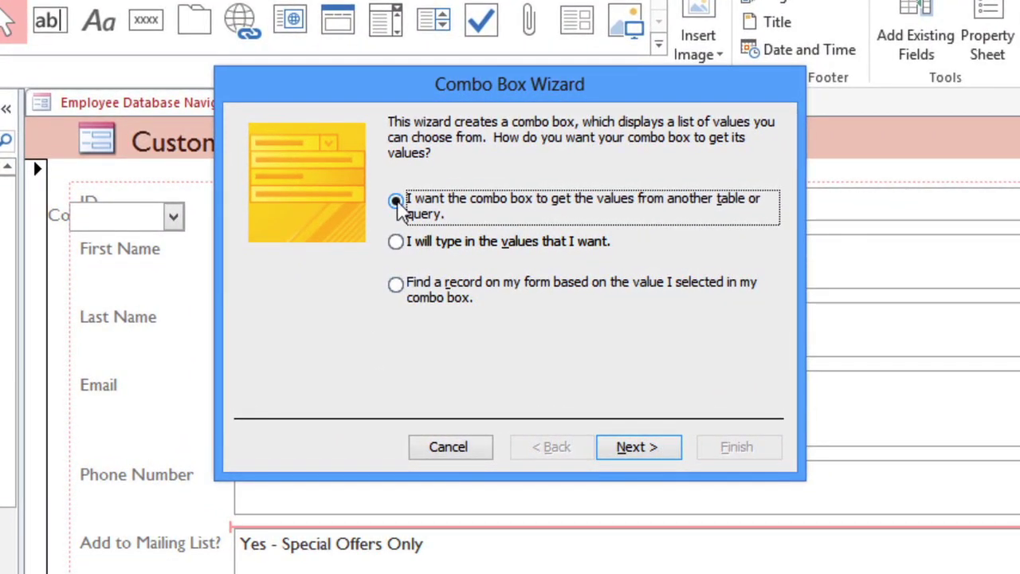
{"action": "left_click", "coordinate": [397, 244]}
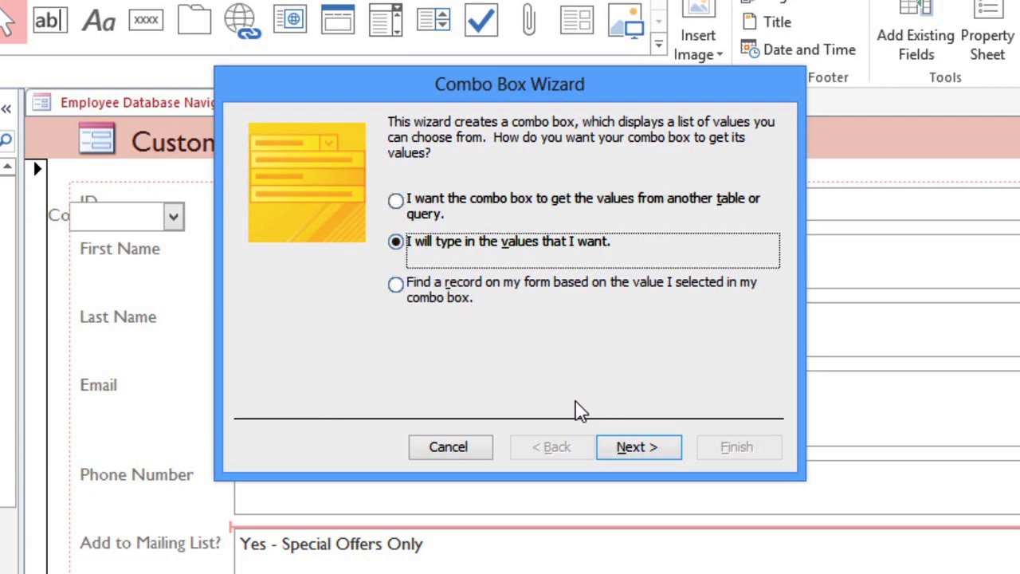
{"action": "left_click", "coordinate": [625, 448]}
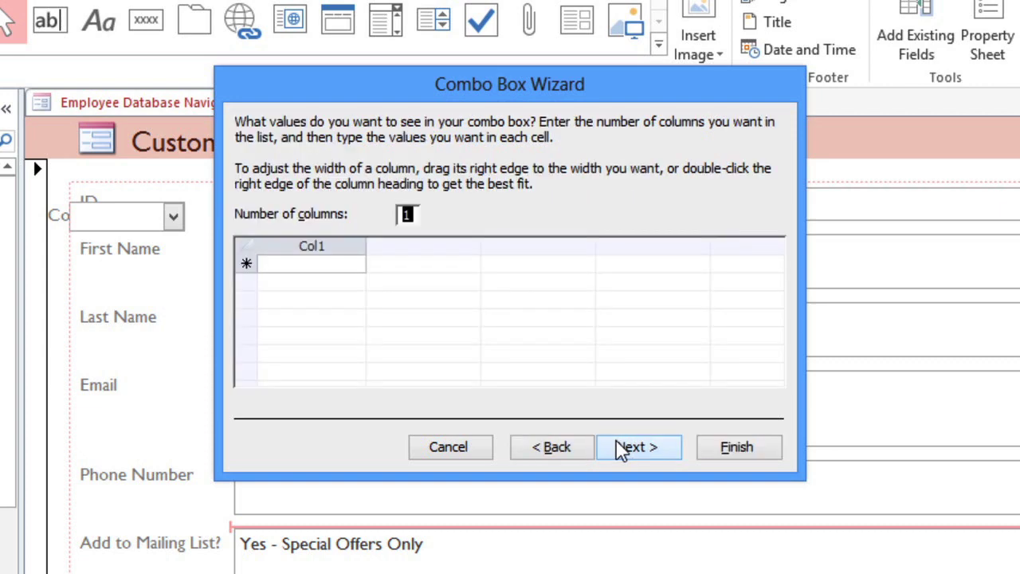
Step: Enter No, Yes - Weekly and Yes - Special Offers Only as the combo box values, and widen the column to fit
{"action": "left_click", "coordinate": [350, 264]}
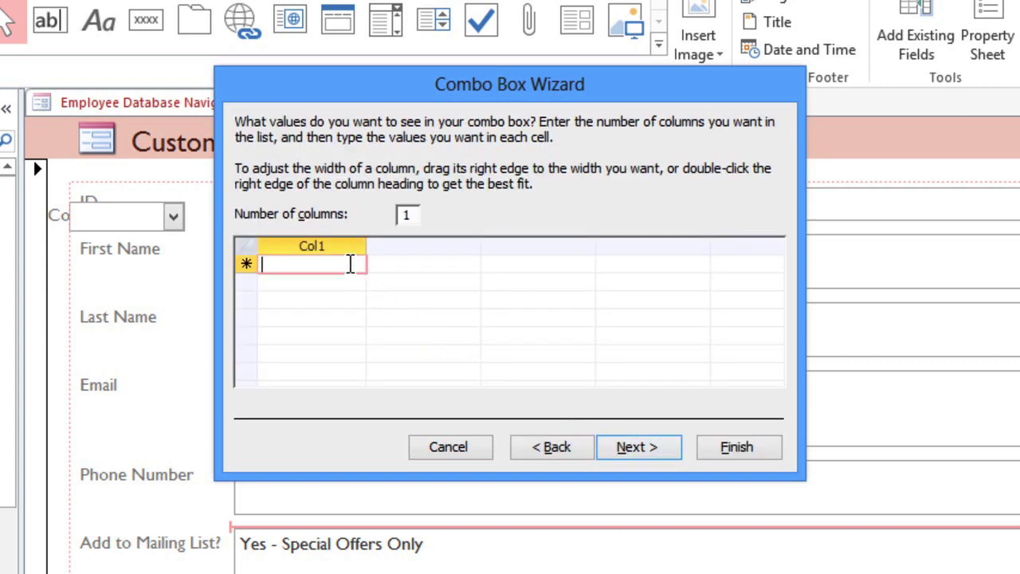
{"action": "type", "text": "No"}
{"action": "key", "text": "Return"}
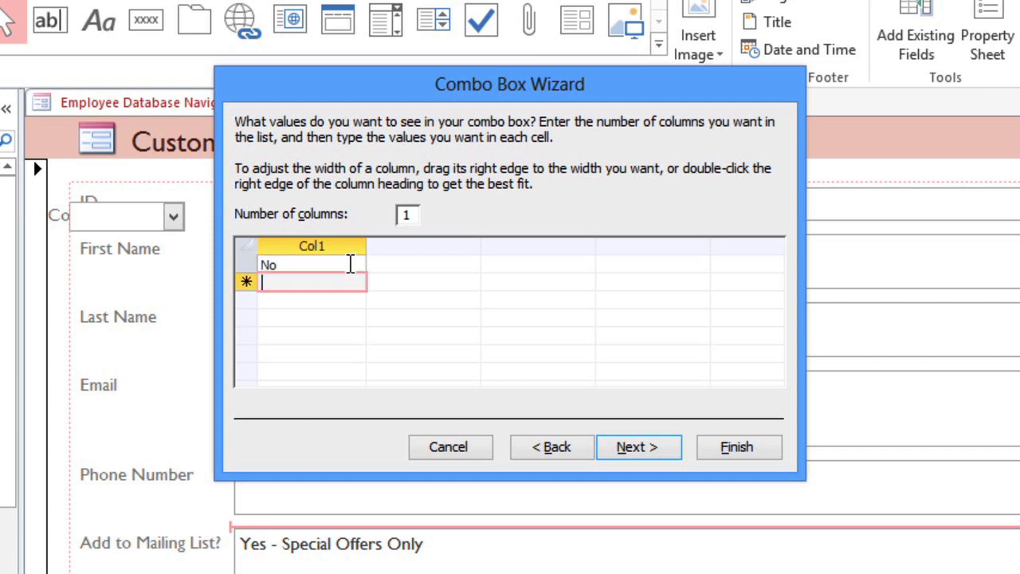
{"action": "type", "text": "Yes - Weekly"}
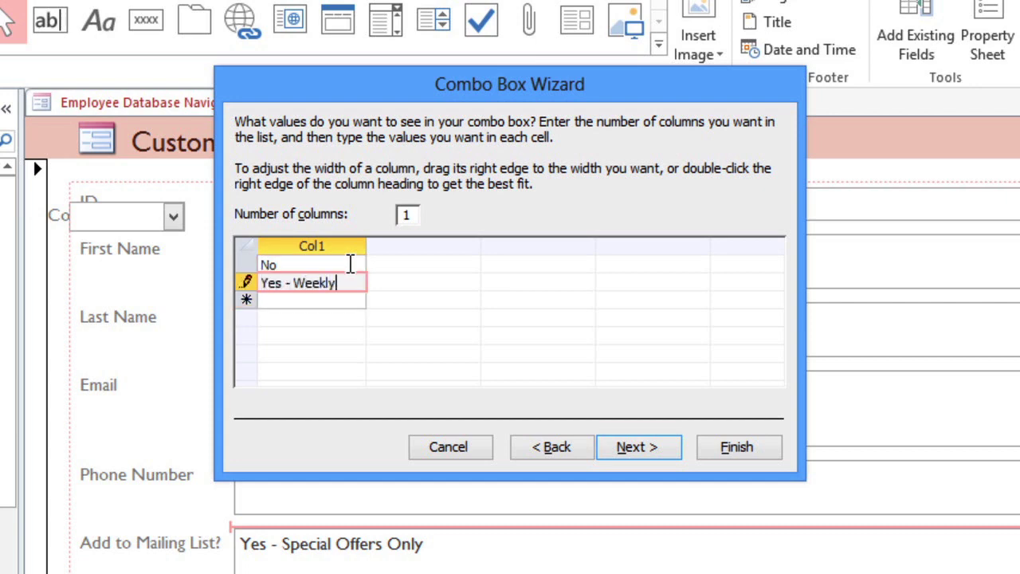
{"action": "key", "text": "Return"}
{"action": "type", "text": "Yes"}
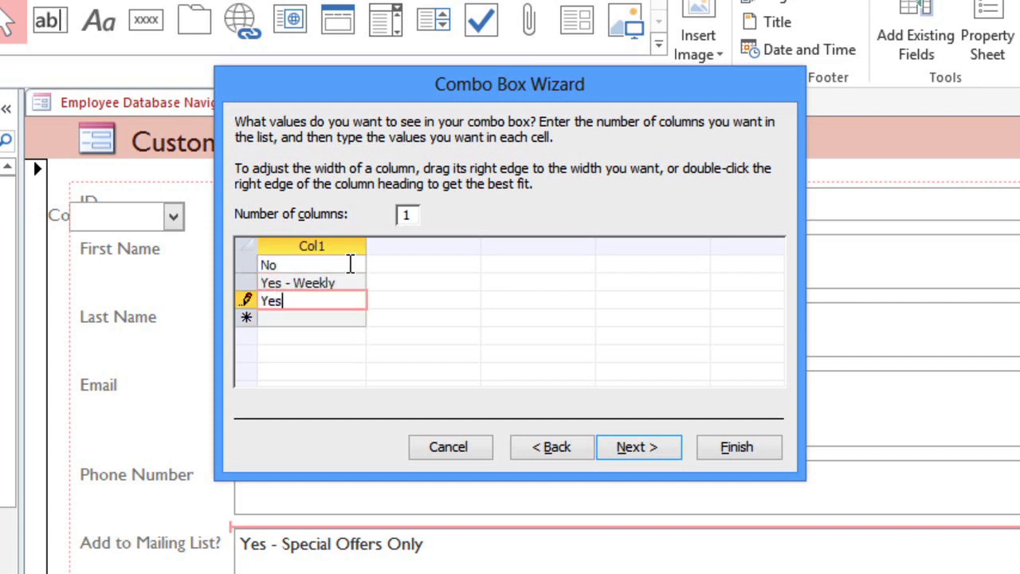
{"action": "type", "text": " - Special Of"}
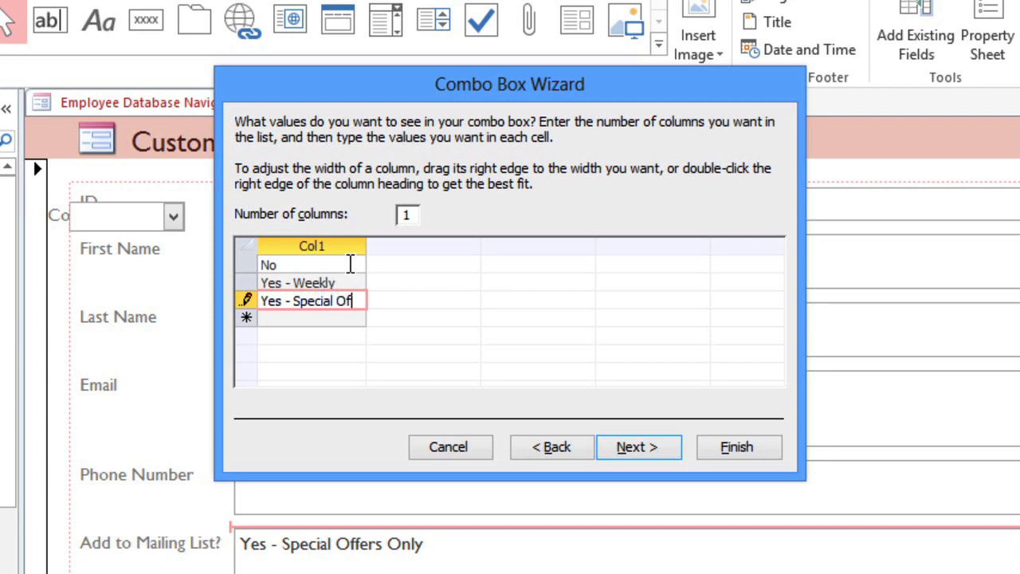
{"action": "type", "text": "fers Only"}
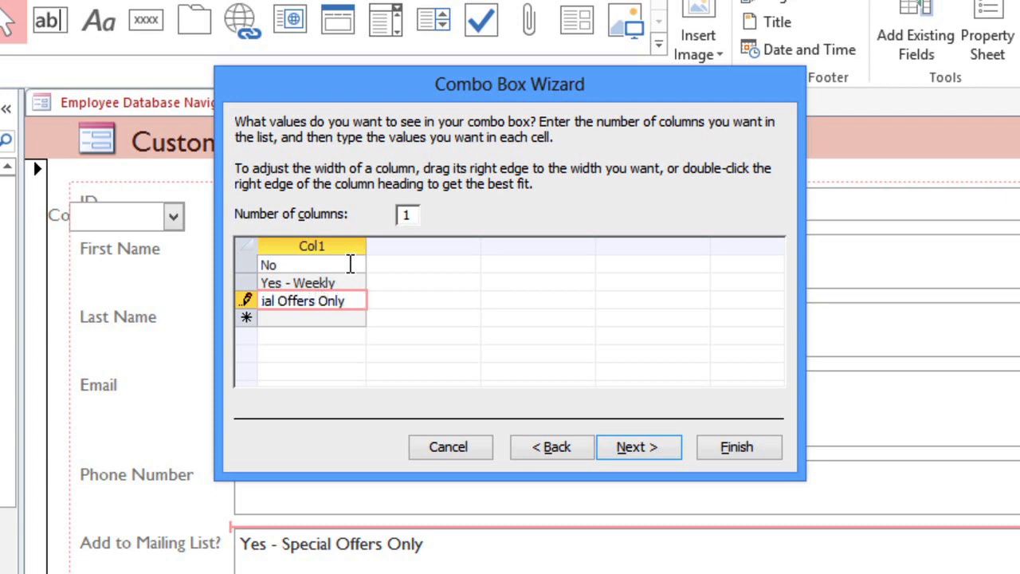
{"action": "left_click_drag", "start_coordinate": [366, 245], "coordinate": [412, 245]}
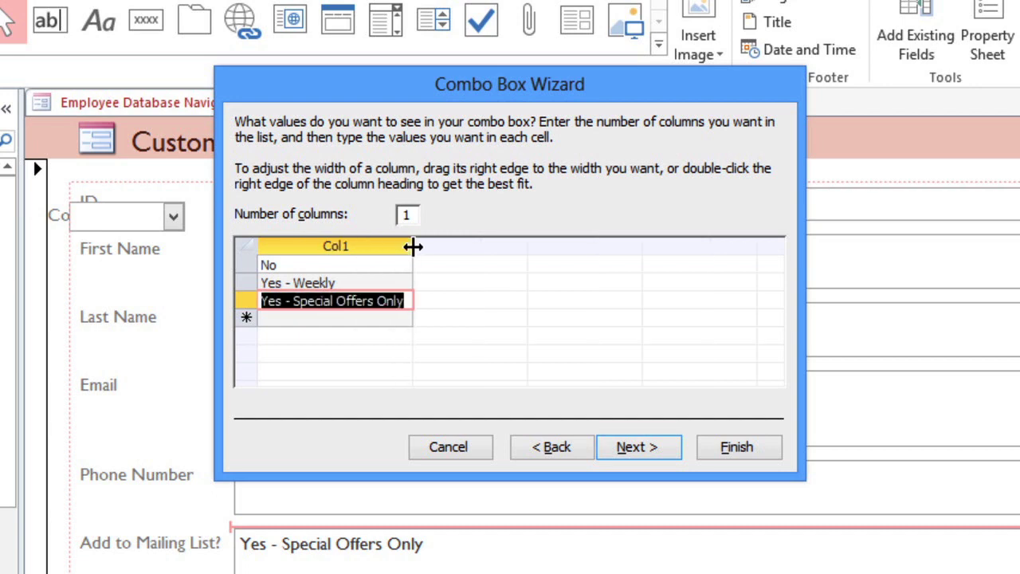
{"action": "left_click", "coordinate": [630, 451]}
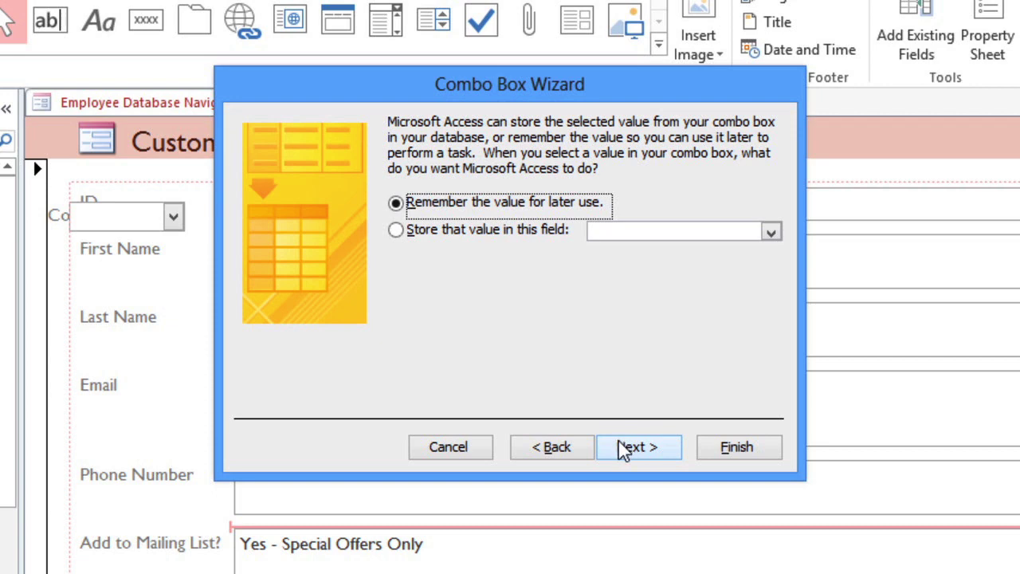
Step: Store the combo box's value in the Add to Mailing List? field and finish it with the label Add to Mailing List?
{"action": "left_click", "coordinate": [398, 231]}
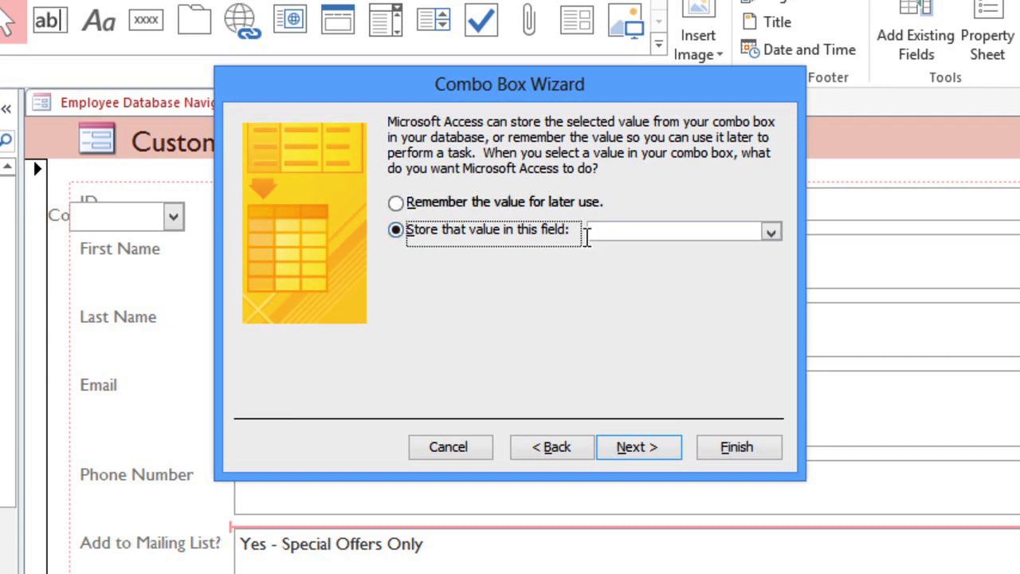
{"action": "left_click", "coordinate": [770, 233]}
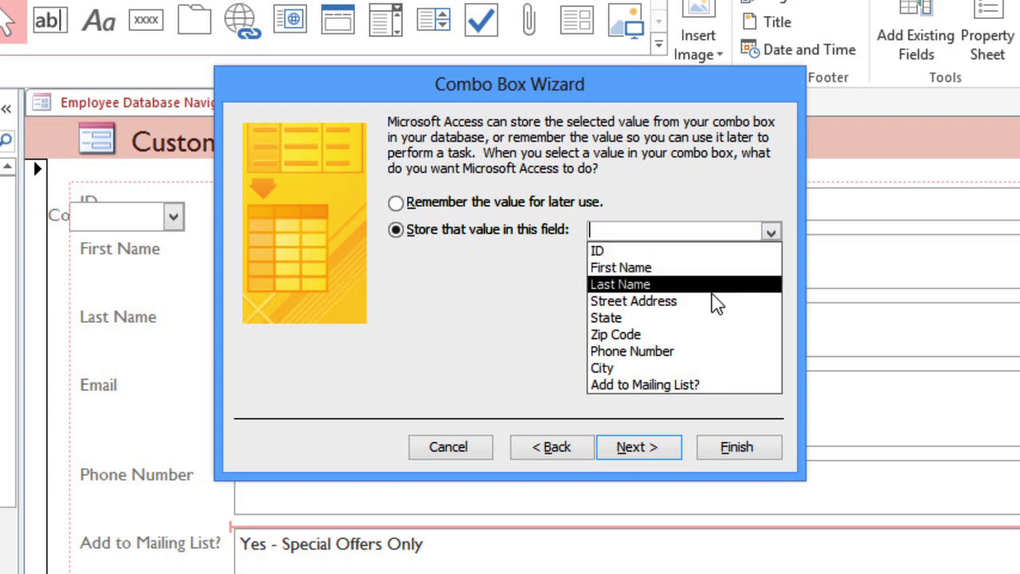
{"action": "left_click", "coordinate": [644, 384]}
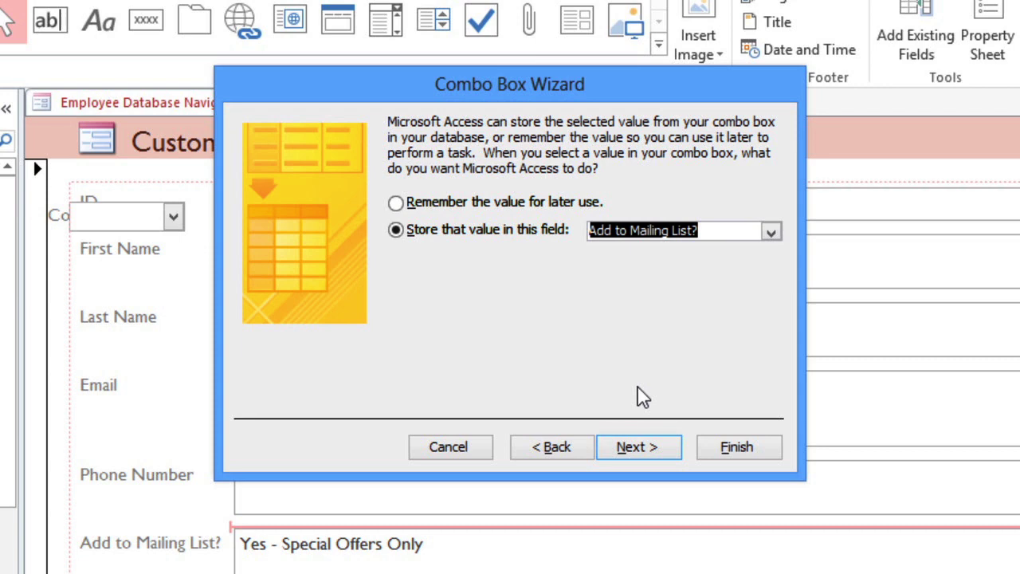
{"action": "left_click", "coordinate": [658, 455]}
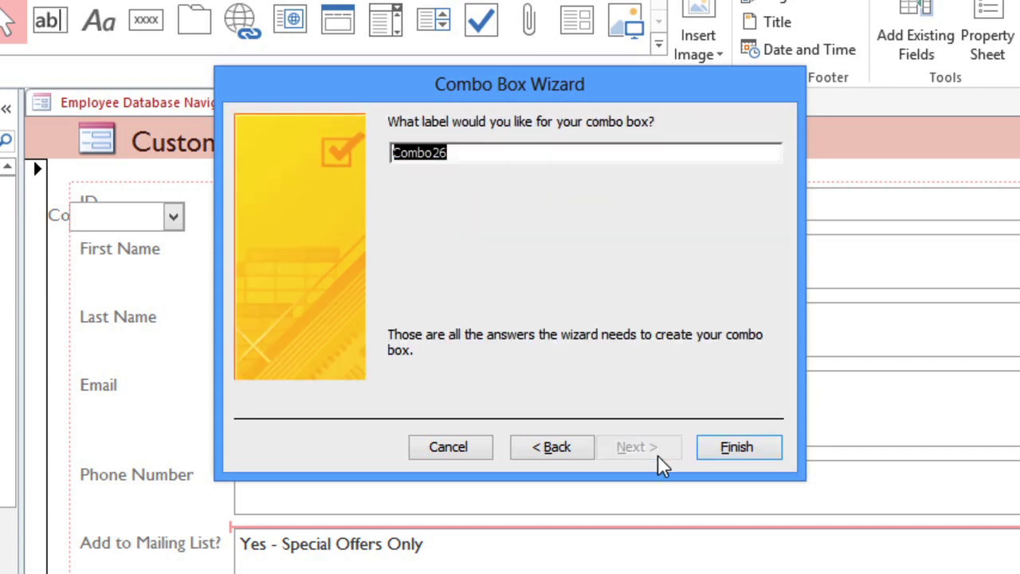
{"action": "type", "text": "Add to Mailin"}
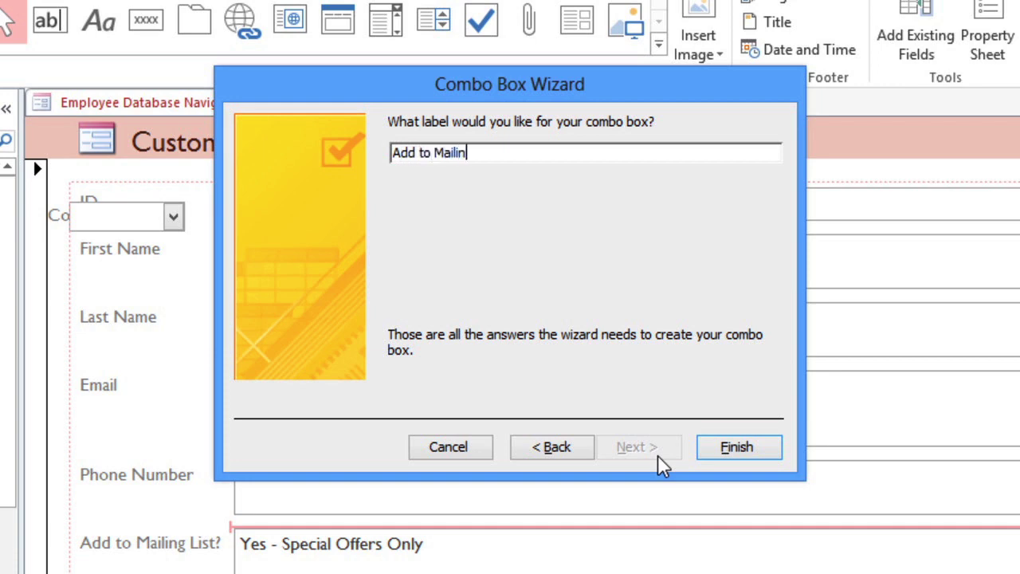
{"action": "type", "text": "g List?"}
{"action": "left_click", "coordinate": [711, 447]}
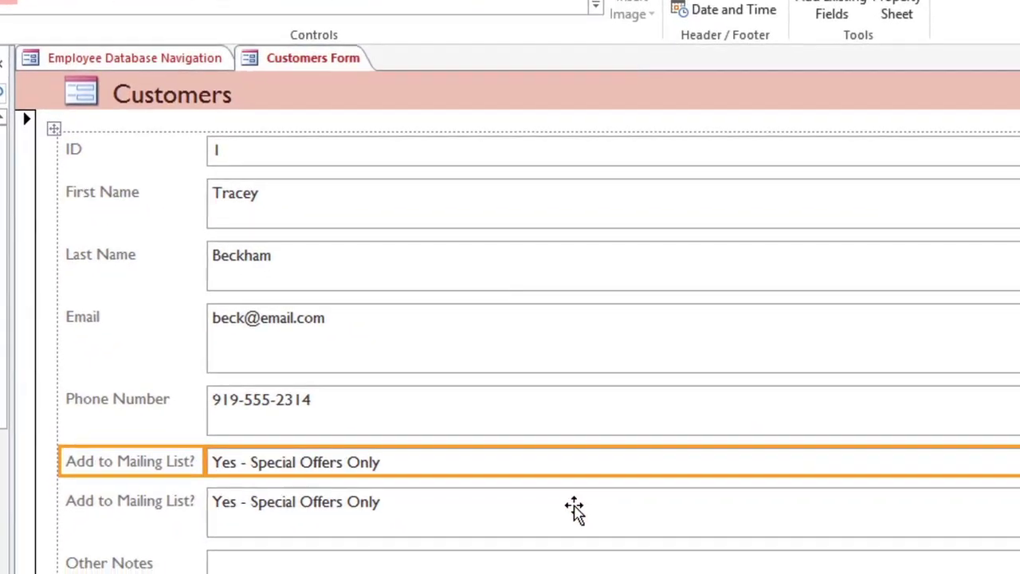
Step: Delete the original Add to Mailing List? text field below the new combo box
{"action": "left_click", "coordinate": [574, 509]}
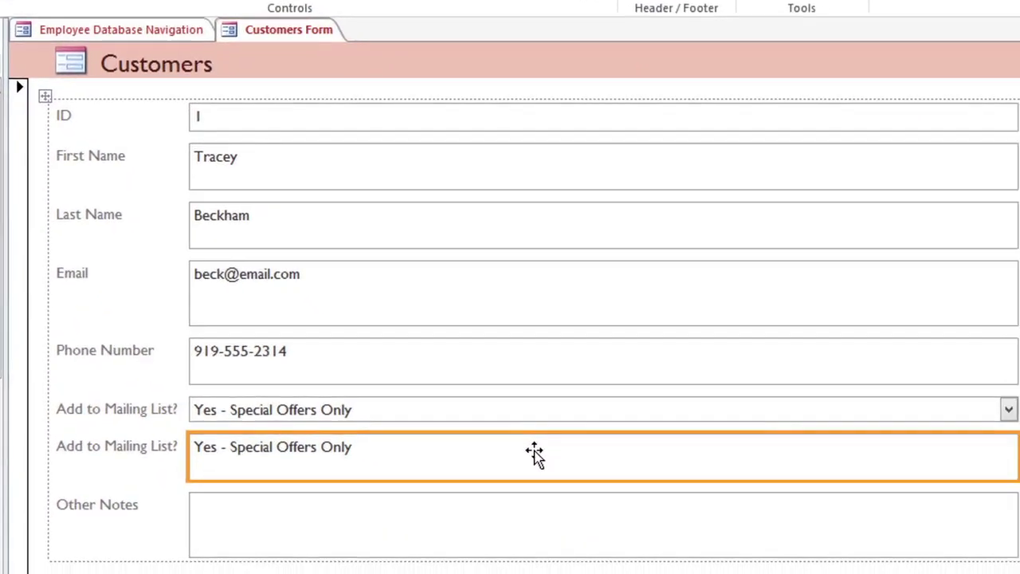
{"action": "key", "text": "Delete"}
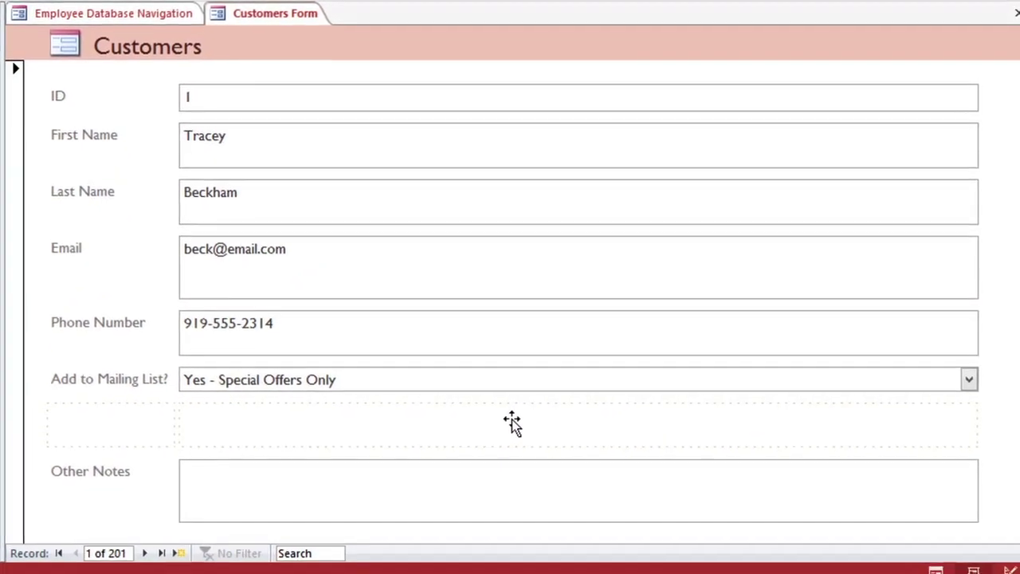
Step: Show the form in Form view and set the first record's Add to Mailing List? value to Yes - Weekly
{"action": "left_click", "coordinate": [926, 564]}
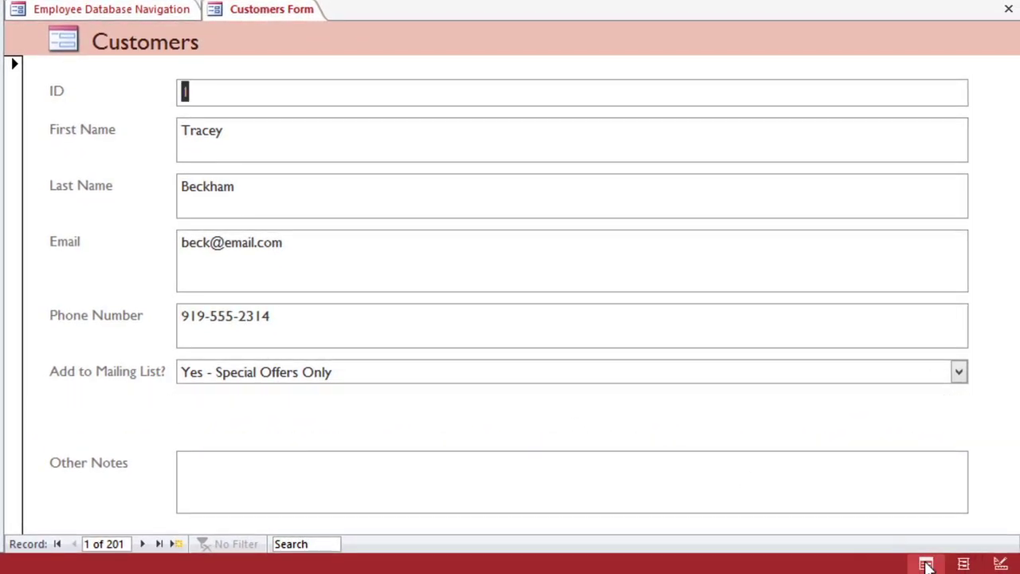
{"action": "left_click", "coordinate": [958, 379]}
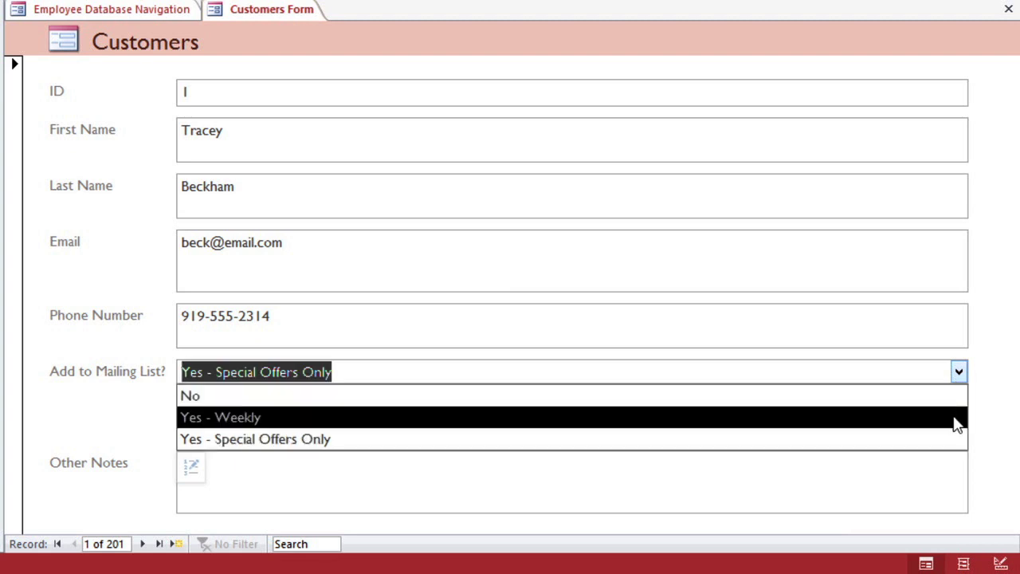
{"action": "left_click", "coordinate": [957, 417]}
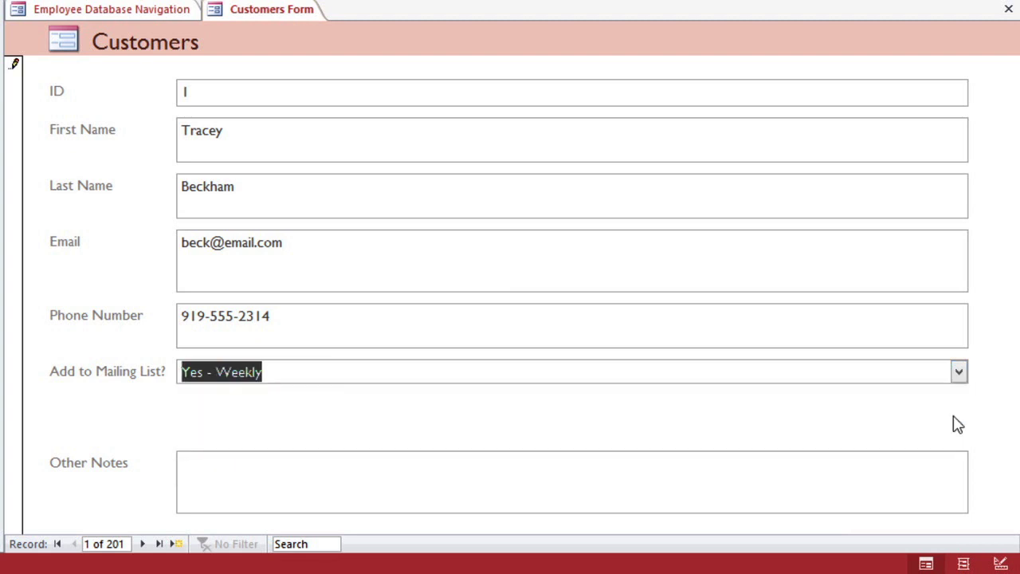